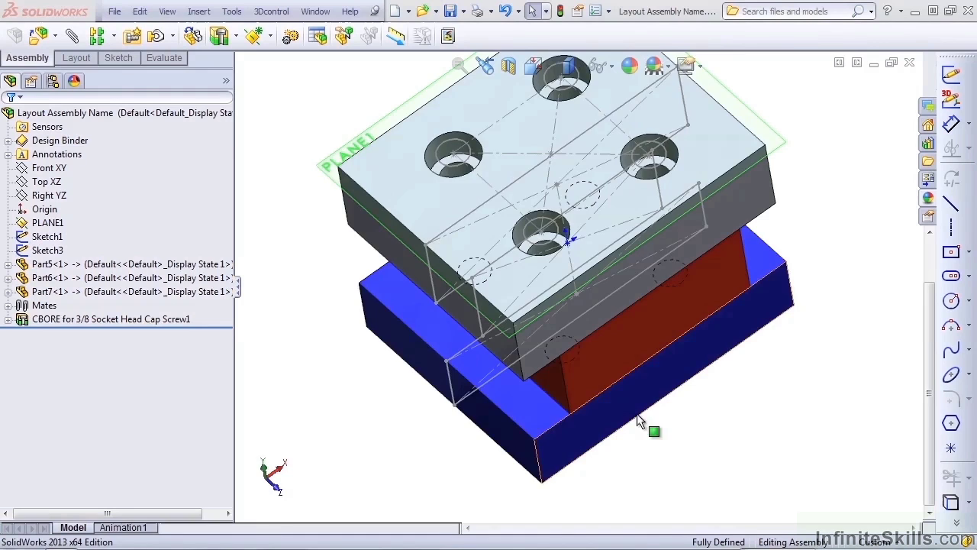
- Orbit the mold-base assembly to a low side view and identify Part6 and Part7 in the tree
middle_click_drag(491, 447, 433, 435)
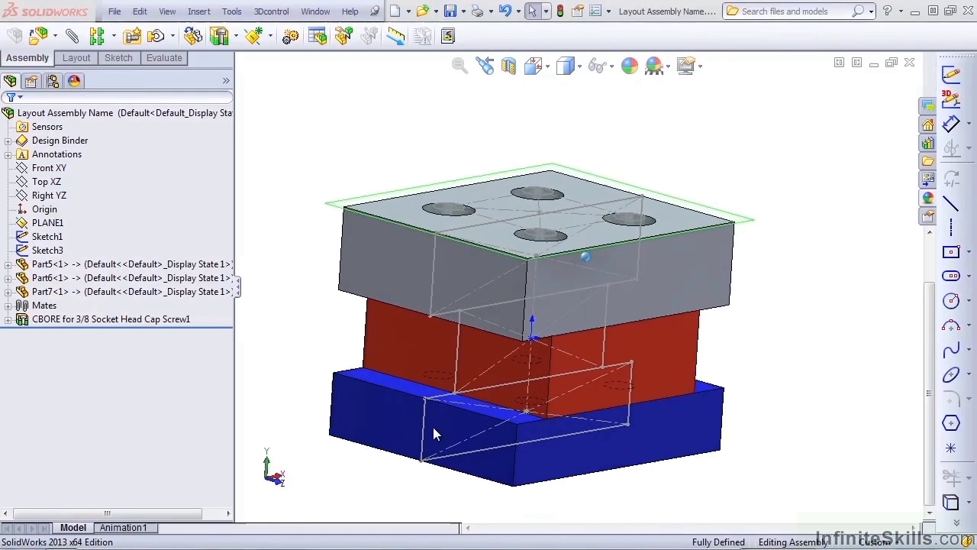
left_click(163, 280)
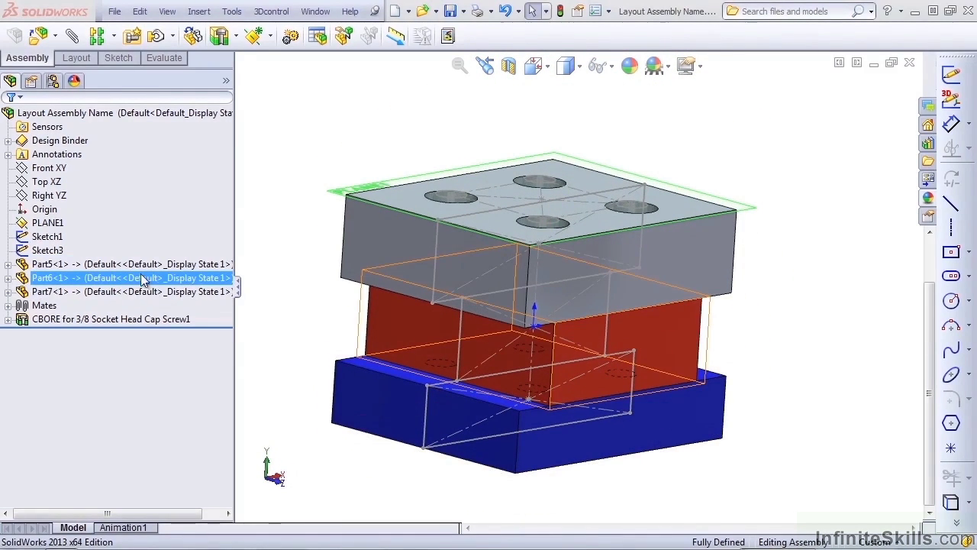
left_click(115, 293)
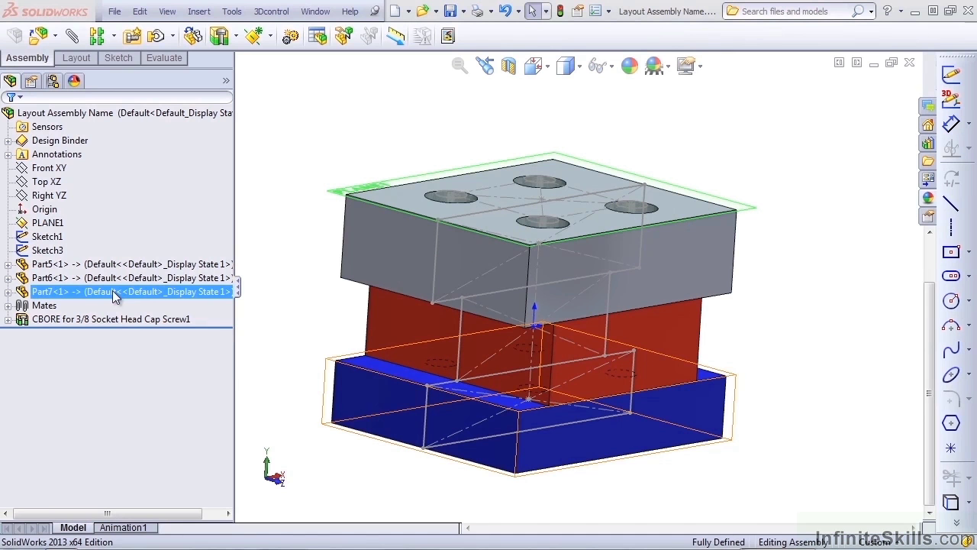
- Show the top-level assembly's in-context update holders in the FeatureManager tree
left_click(61, 113)
right_click(111, 116)
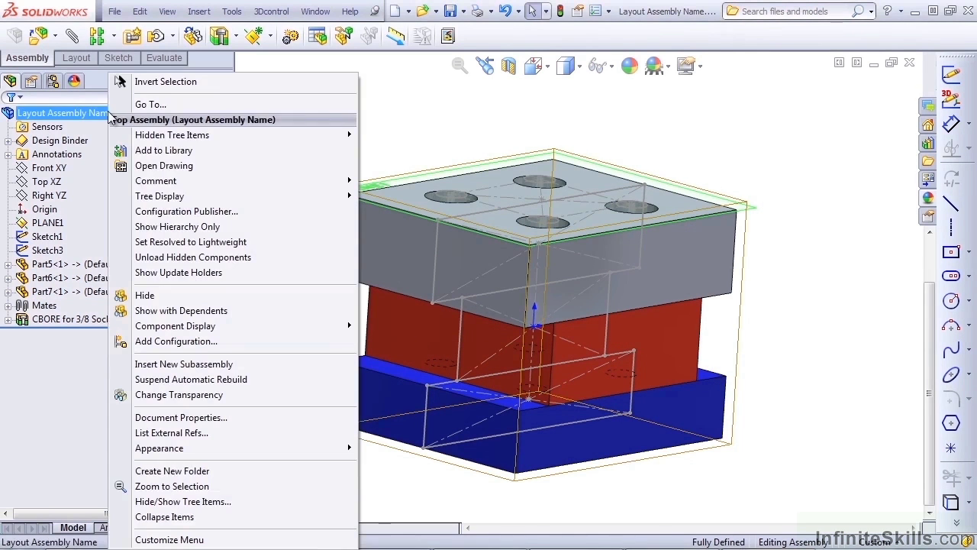
left_click(187, 277)
- Inspect the Sketch1, Sketch2 and hole update holders for Part5, Part6 and Part7
left_click(63, 321)
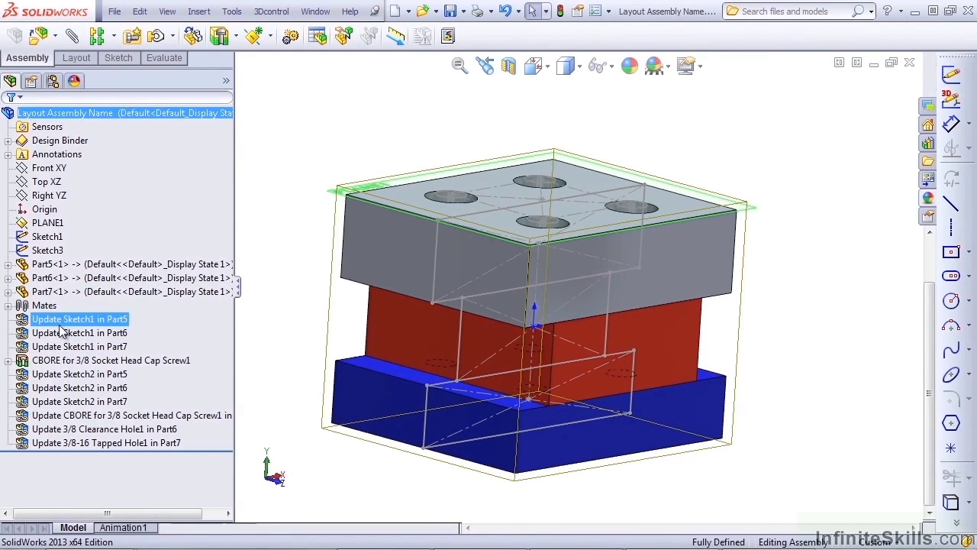
left_click(63, 334)
left_click(63, 347)
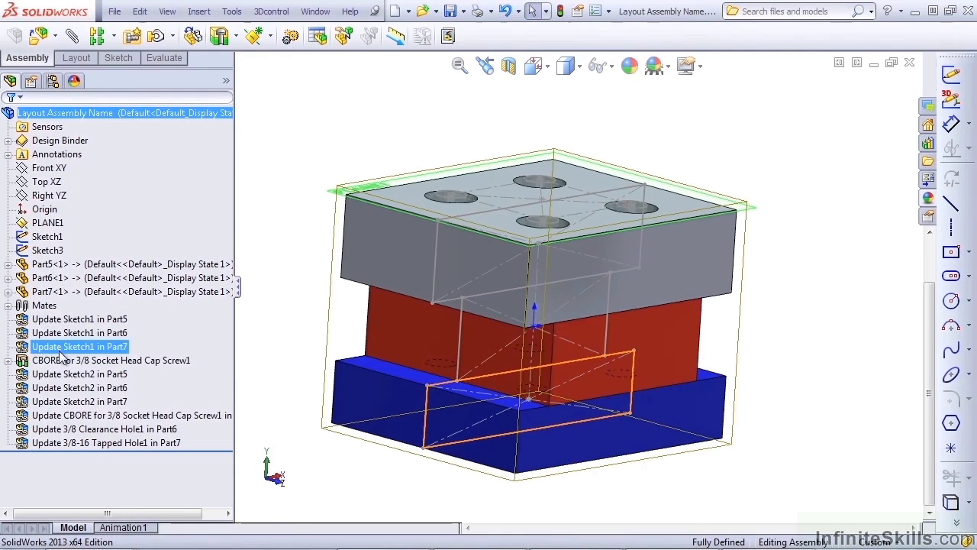
left_click(61, 374)
left_click(59, 388)
left_click(61, 402)
left_click(62, 415)
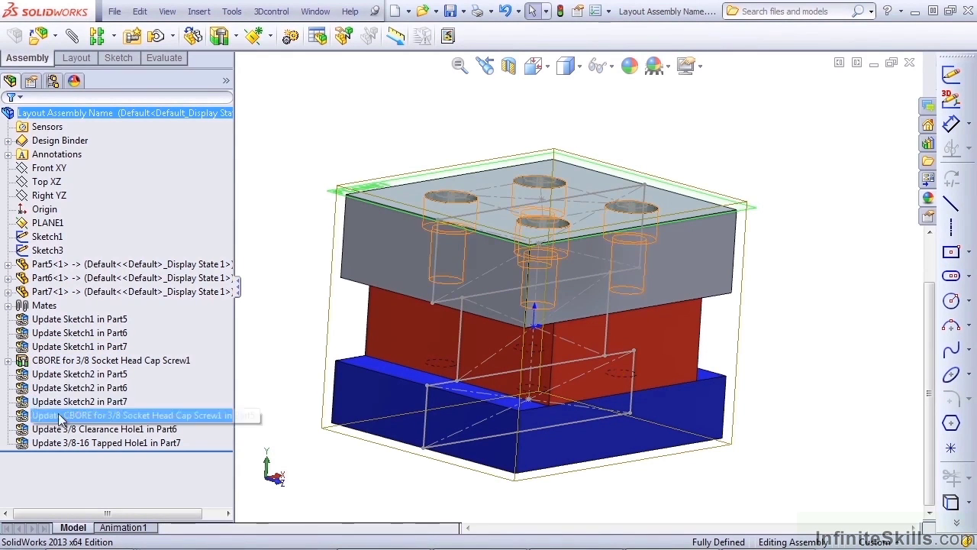
left_click(65, 429)
left_click(66, 443)
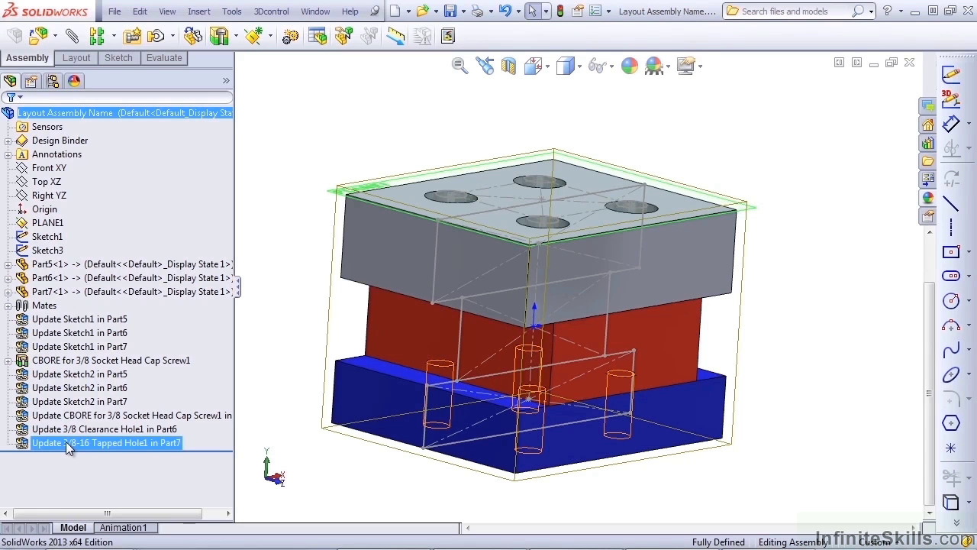
key("Up")
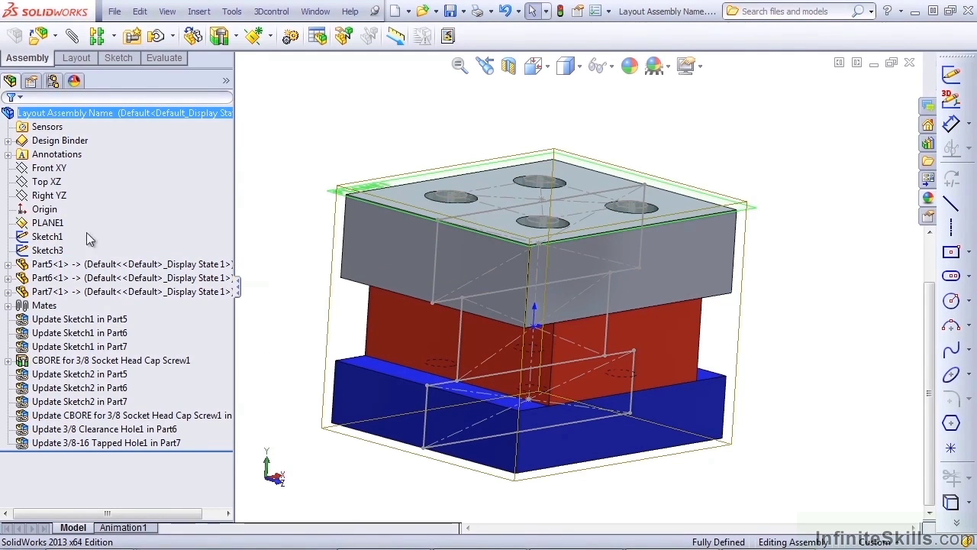
- List external references of Part5's Boss-Extrude1, showing four Line references to the layout Sketch1
left_click(8, 264)
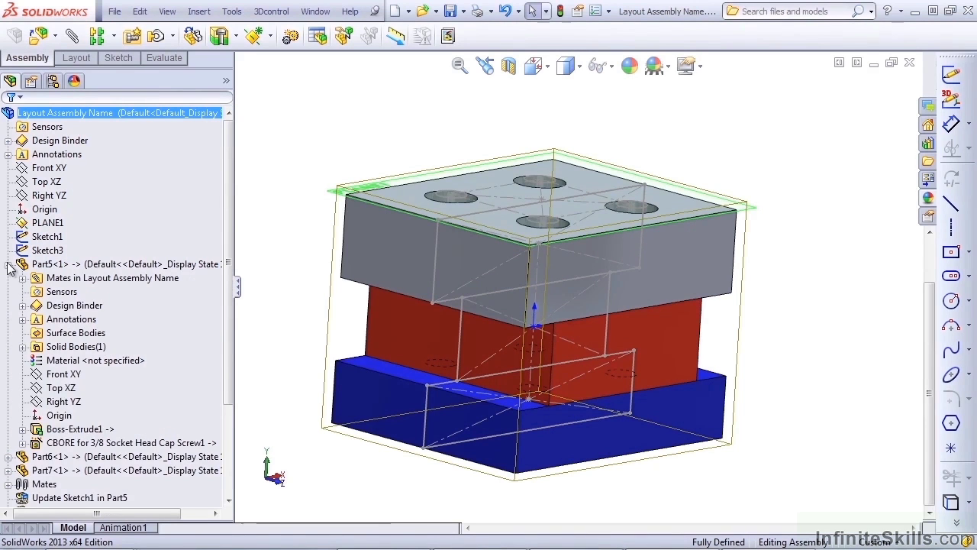
left_click(65, 430)
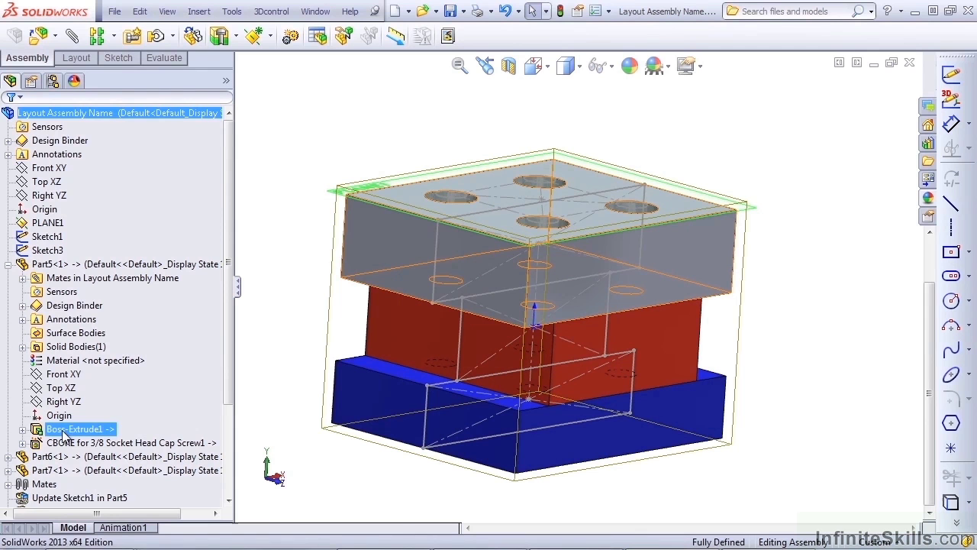
right_click(65, 434)
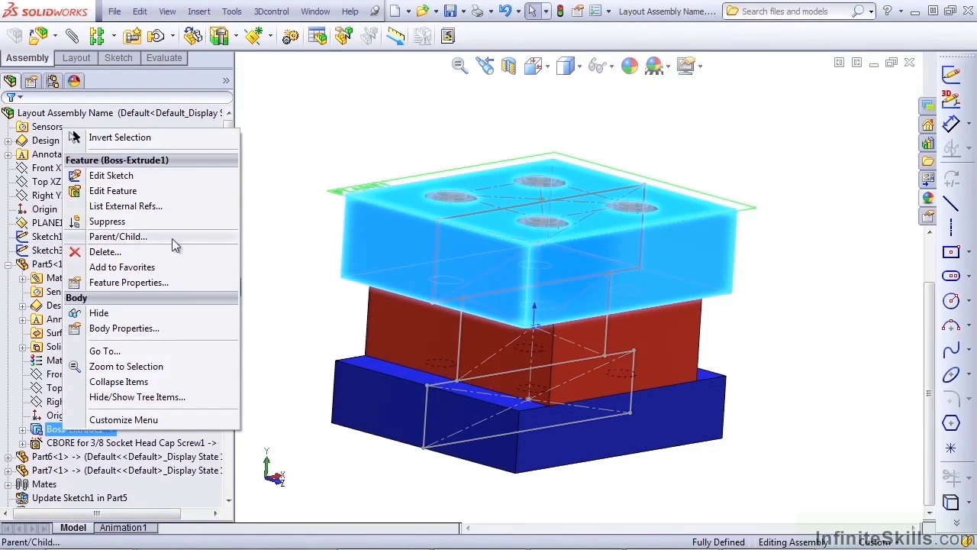
left_click(142, 207)
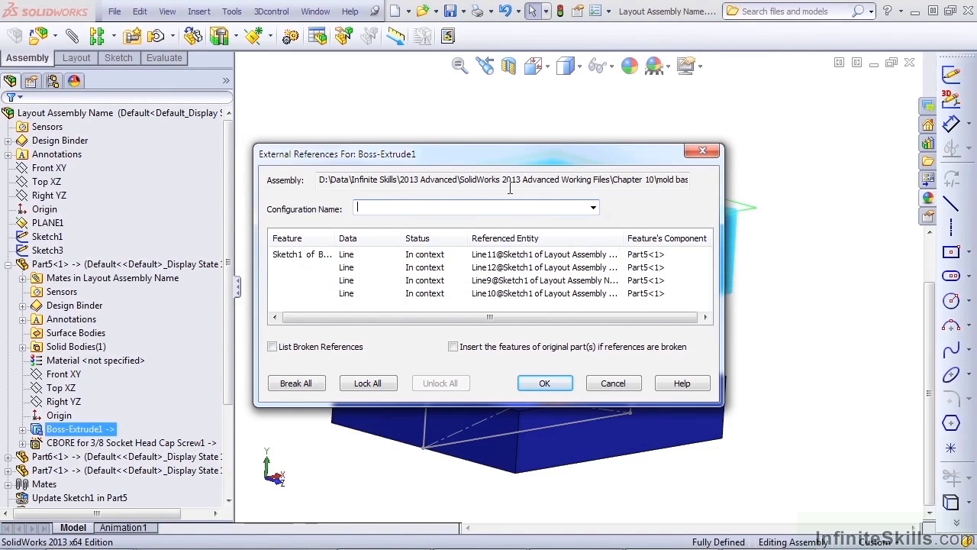
left_click_drag(490, 184, 702, 191)
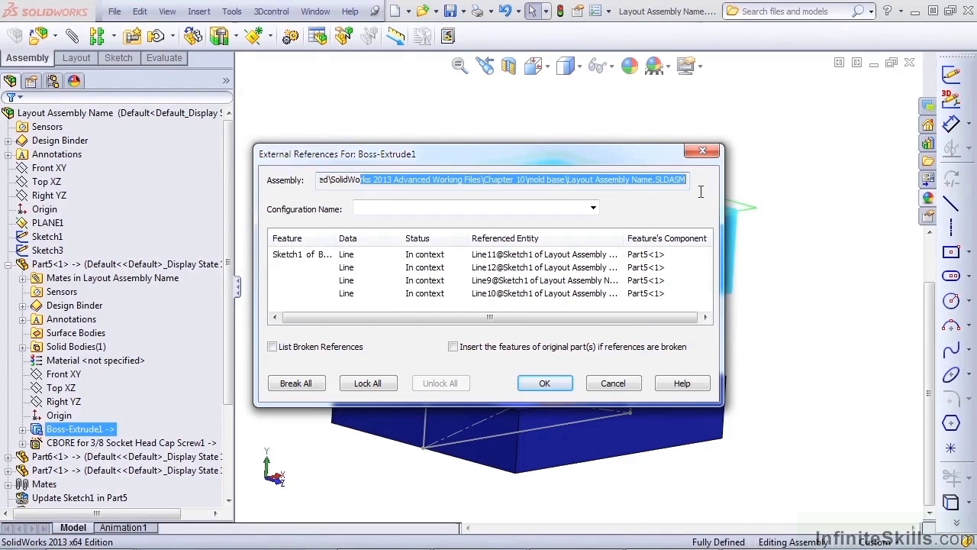
- Lock All of Part5's external references, accept the warning, and close the dialog
left_click(369, 384)
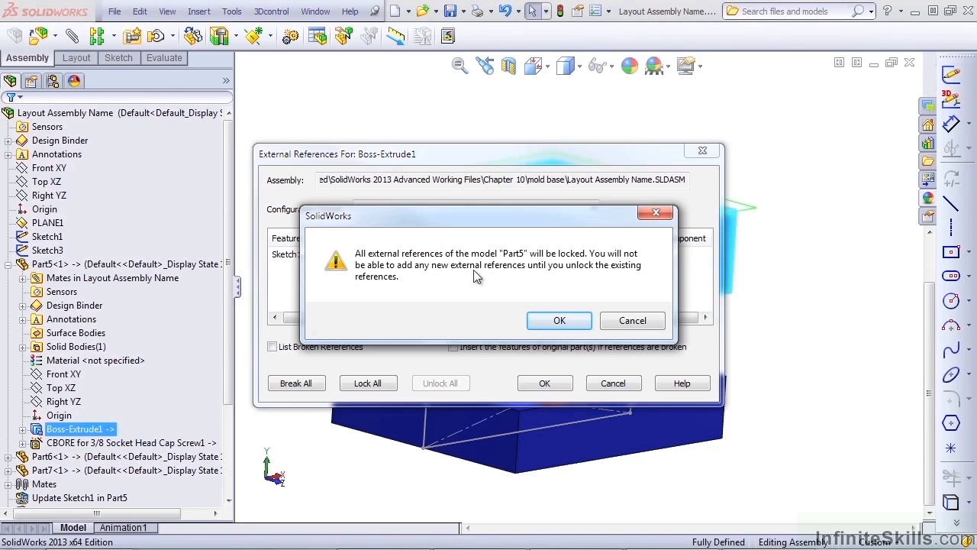
left_click(559, 320)
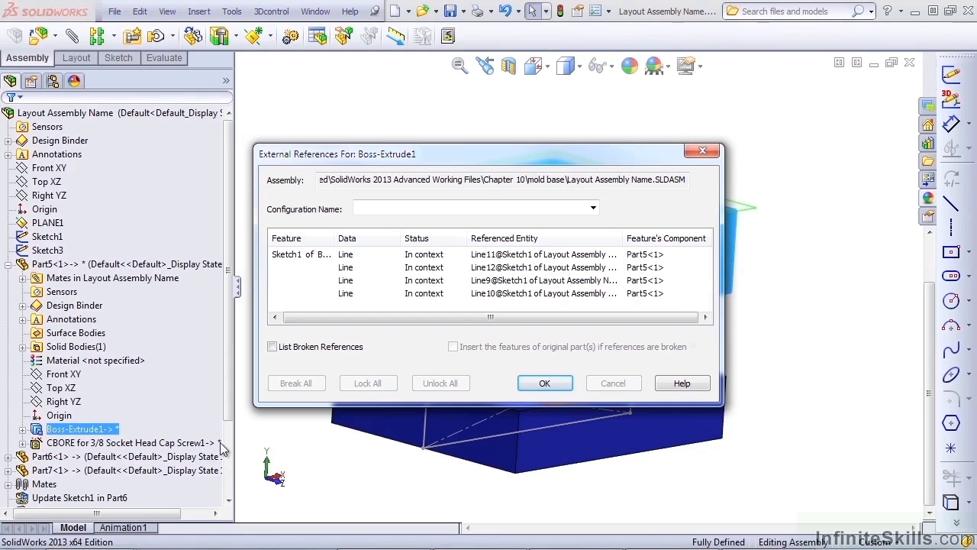
left_click(545, 383)
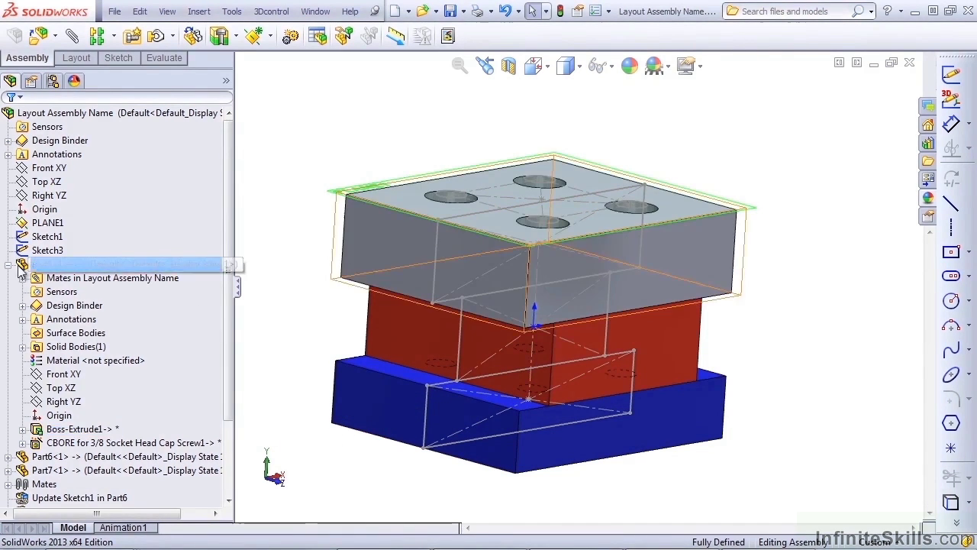
- List external references of Part6's Boss-Extrude1 and Break All of them
left_click(8, 264)
left_click(7, 278)
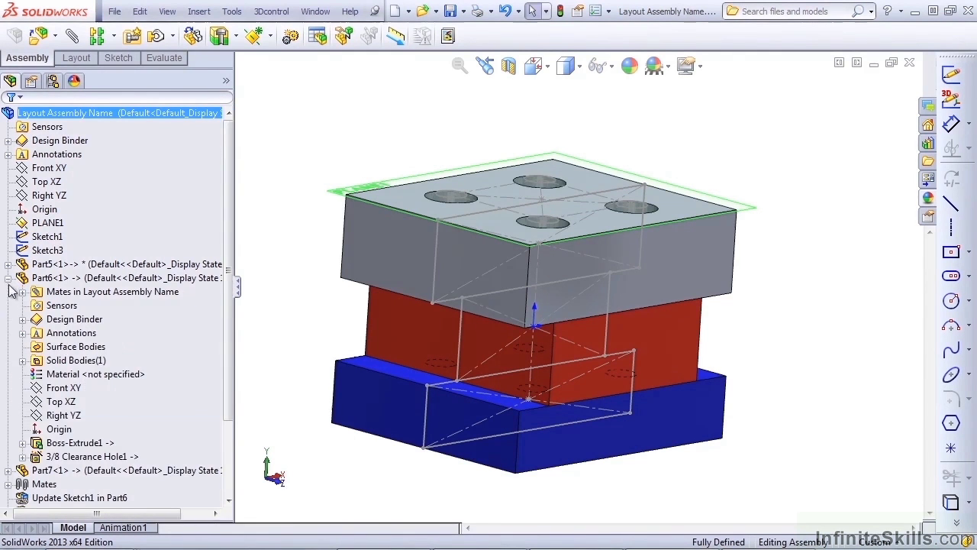
left_click(69, 443)
right_click(70, 446)
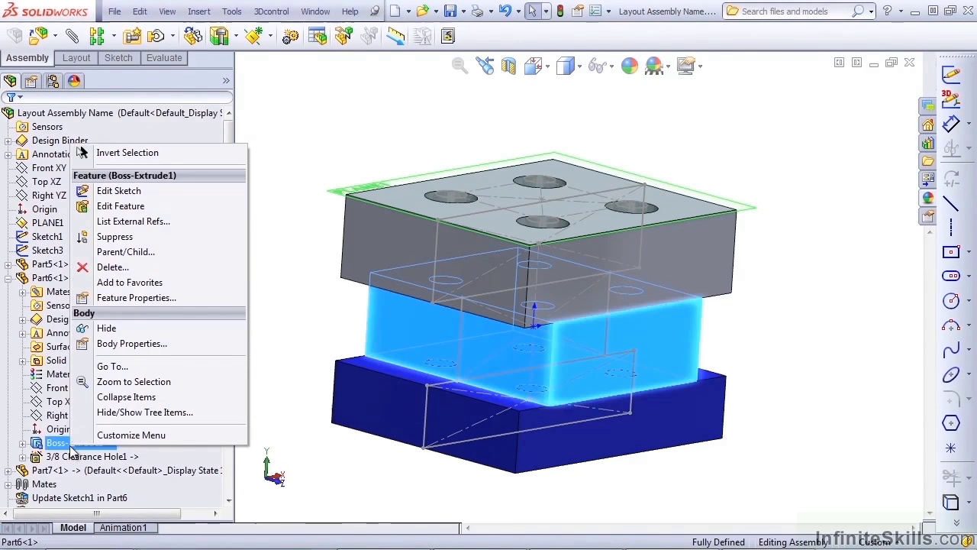
left_click(134, 221)
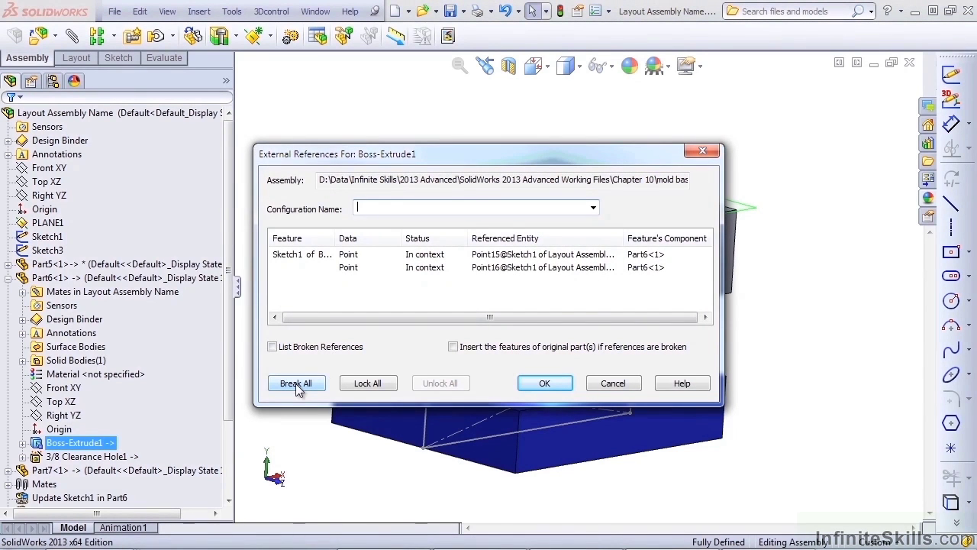
left_click(295, 383)
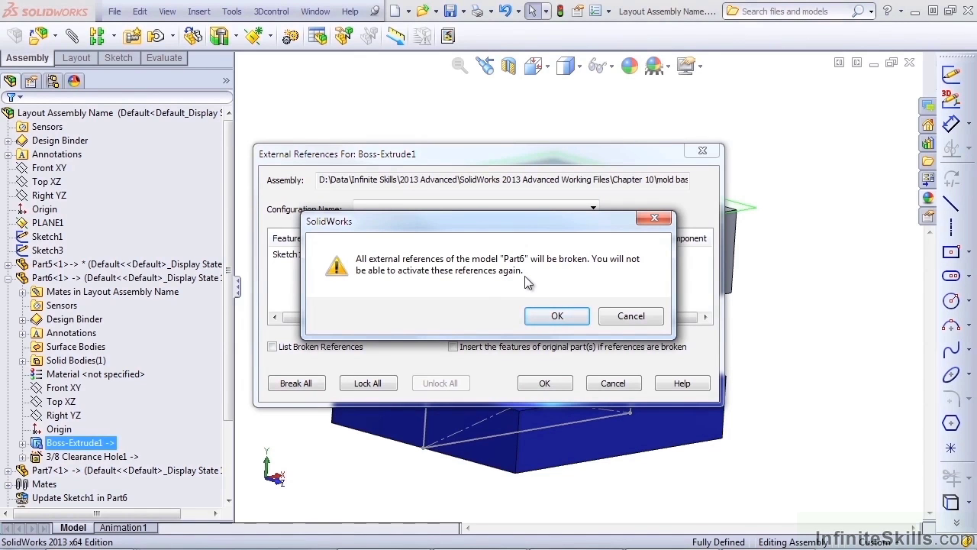
left_click(557, 317)
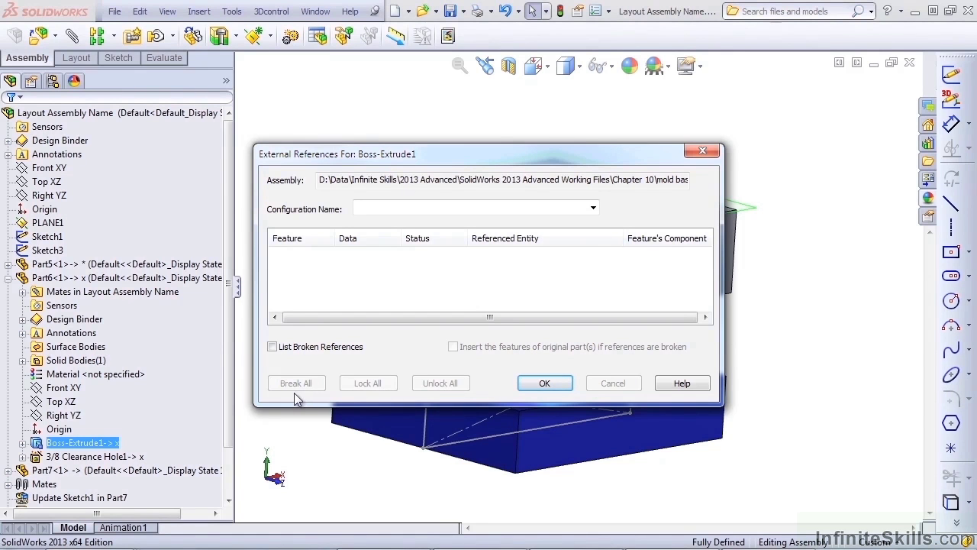
- Close the empty references list and start editing Part6's Sketch1
left_click(545, 391)
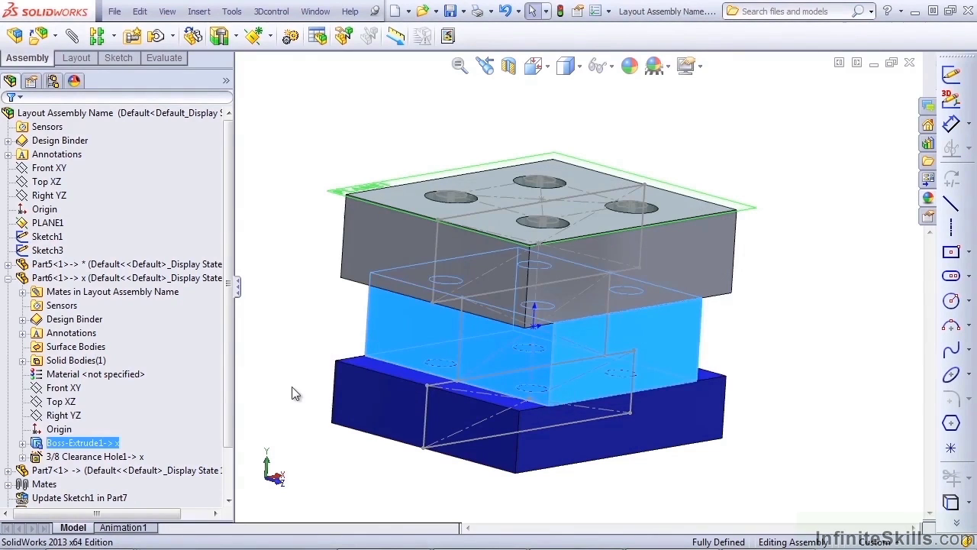
left_click(23, 442)
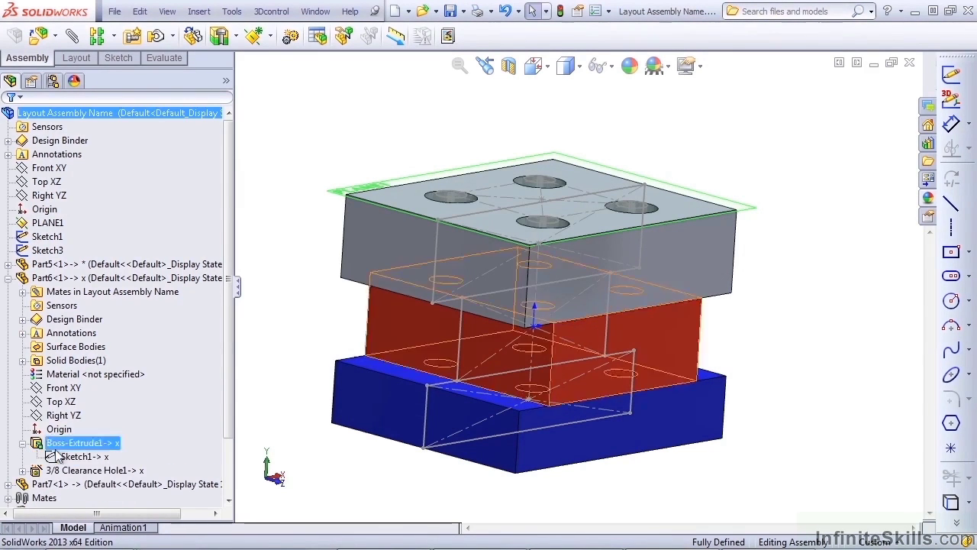
left_click(90, 456)
left_click(92, 457)
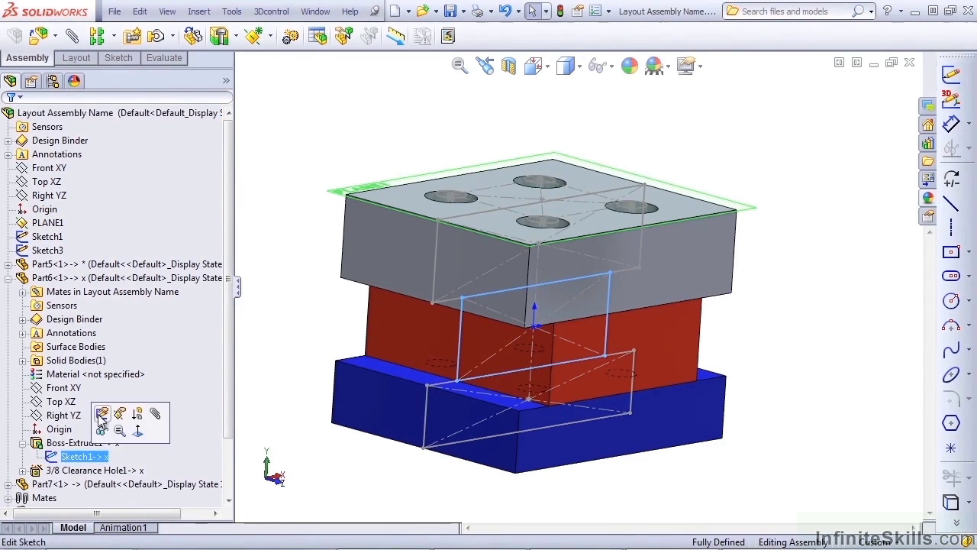
left_click(100, 415)
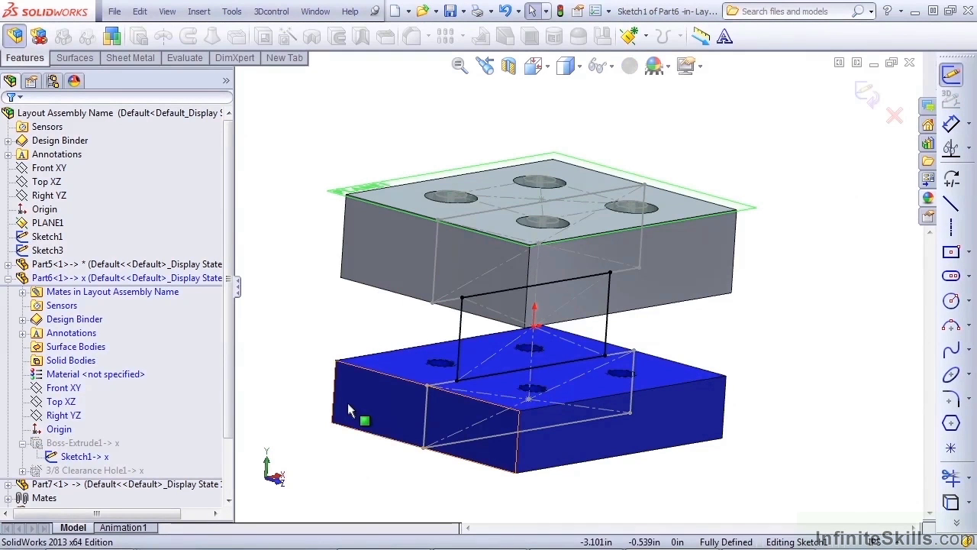
middle_click_drag(351, 384, 883, 235)
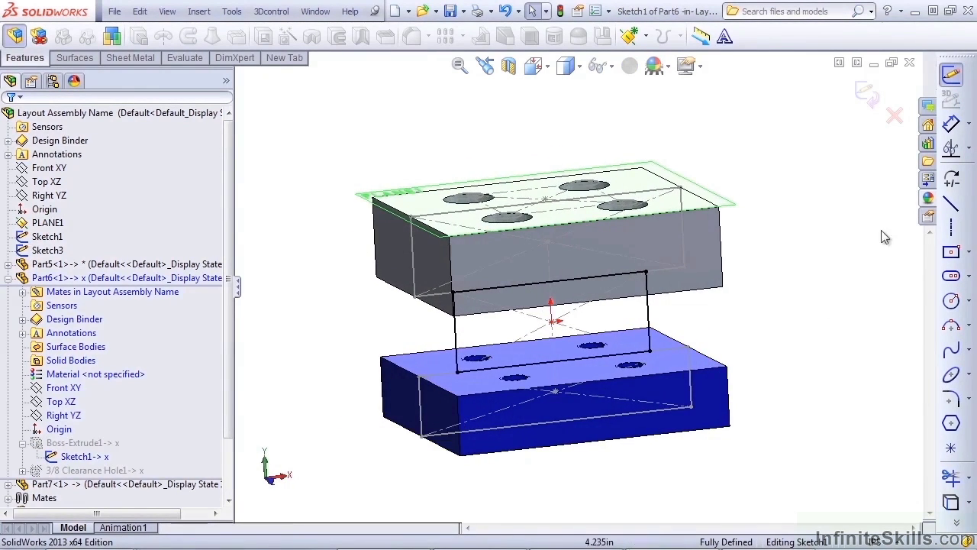
- Filter Sketch1's relations to Defined In Context and delete both coincident relations
left_click(950, 149)
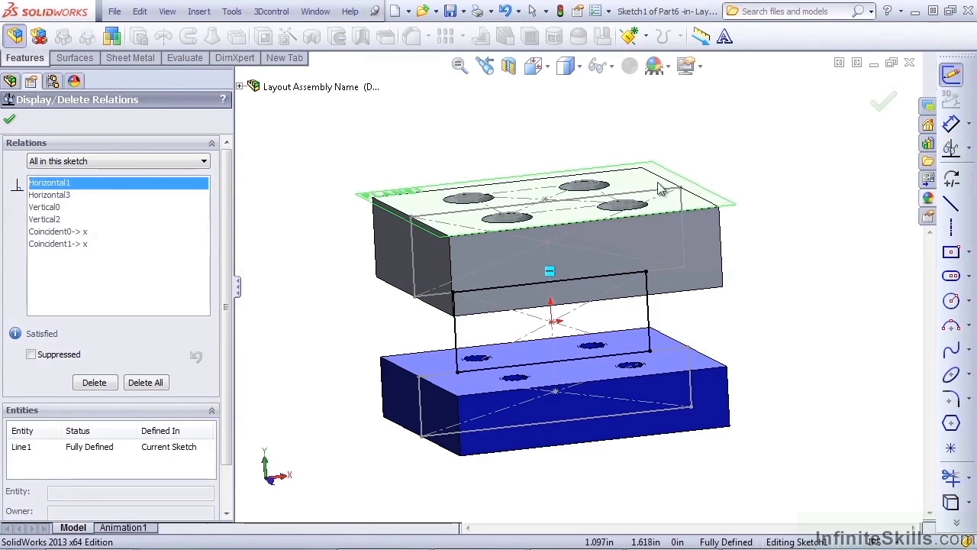
left_click(53, 237)
left_click(53, 245)
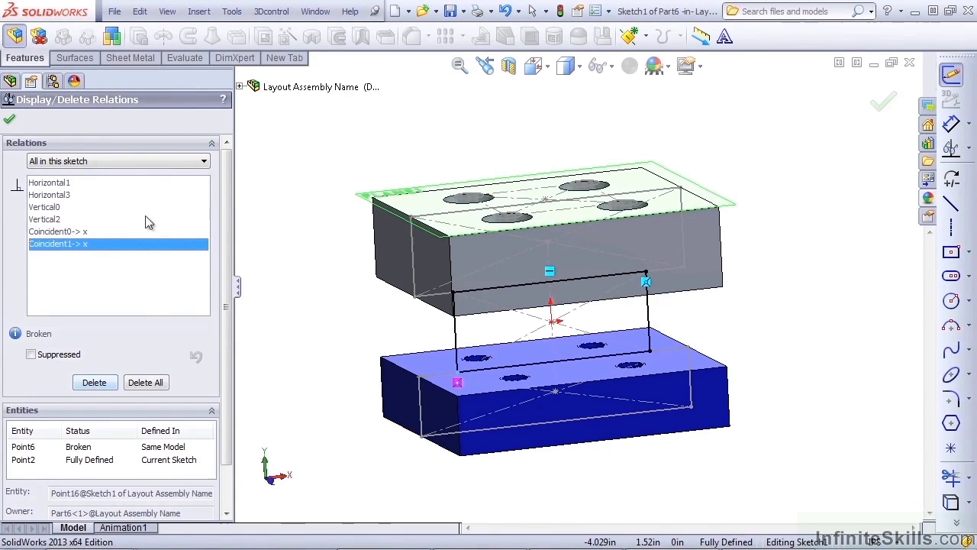
left_click(120, 161)
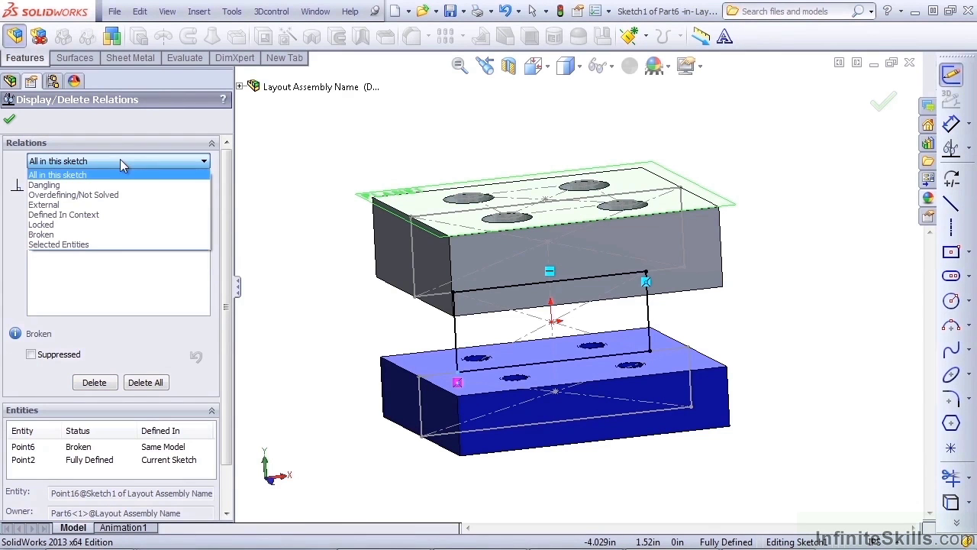
left_click(69, 215)
left_click(145, 383)
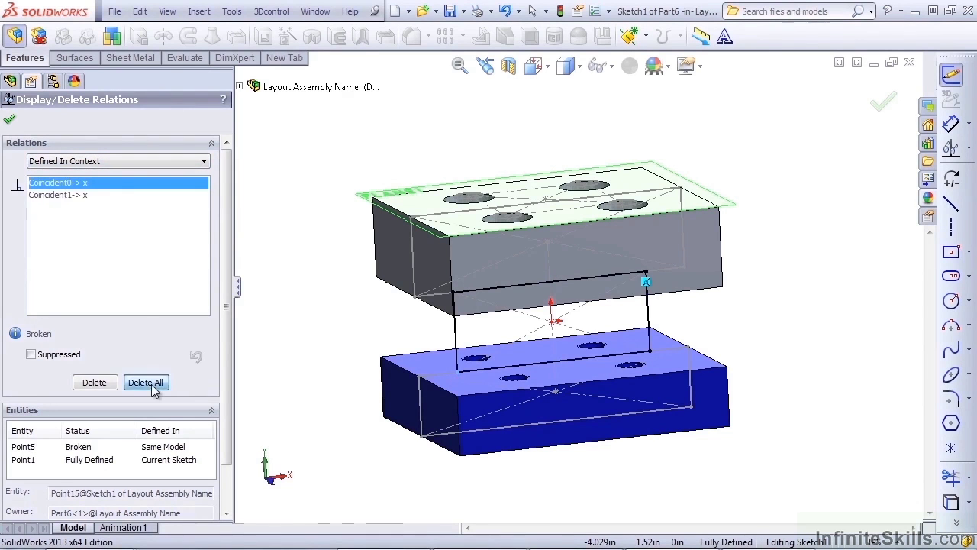
left_click(9, 120)
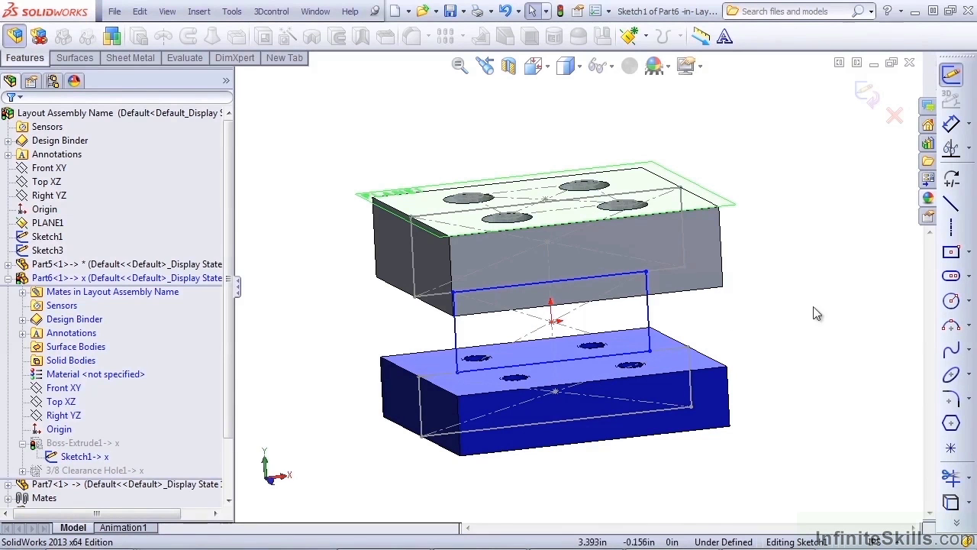
- Exit Part6's Sketch1 and review the 3/8 Clearance Hole1 sketches in the tree
left_click(950, 74)
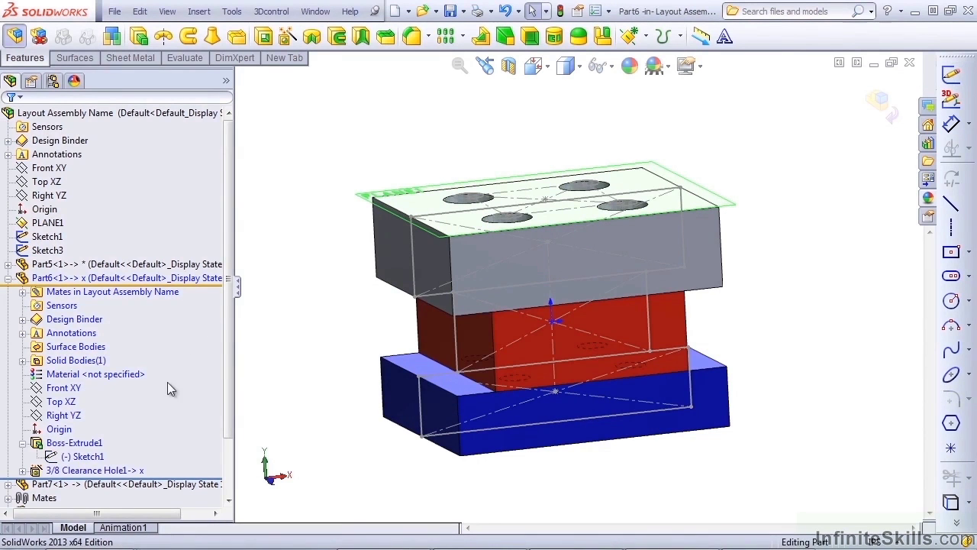
left_click(111, 456)
left_click(55, 470)
left_click(23, 470)
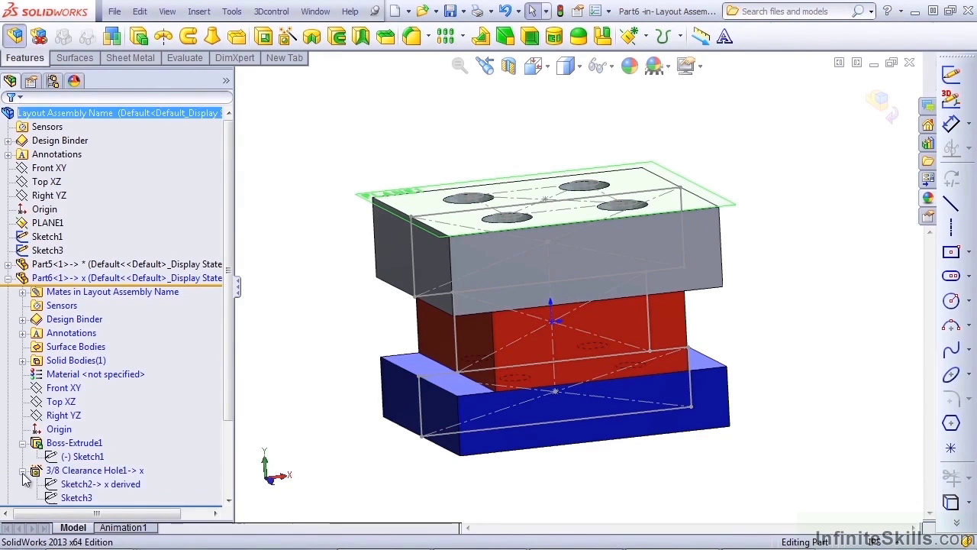
left_click(77, 486)
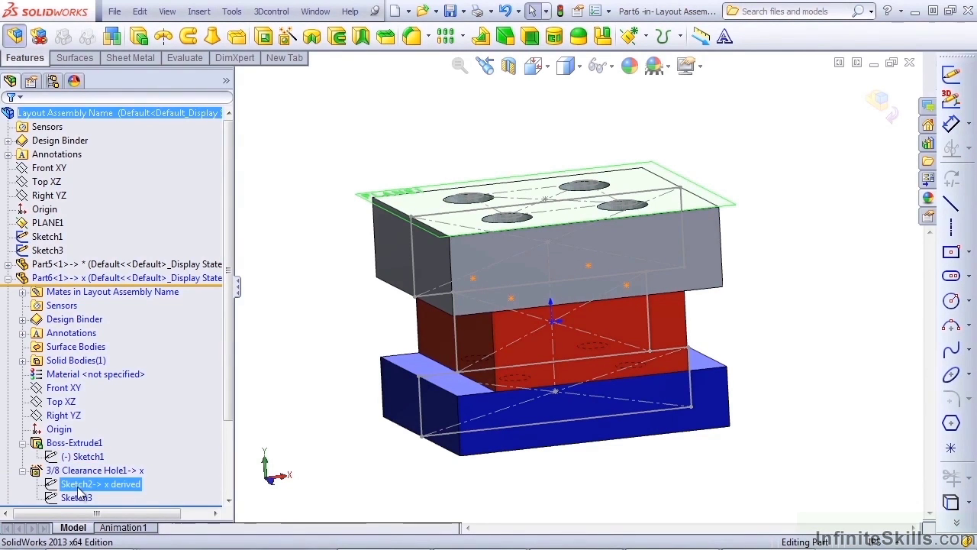
left_click(271, 460)
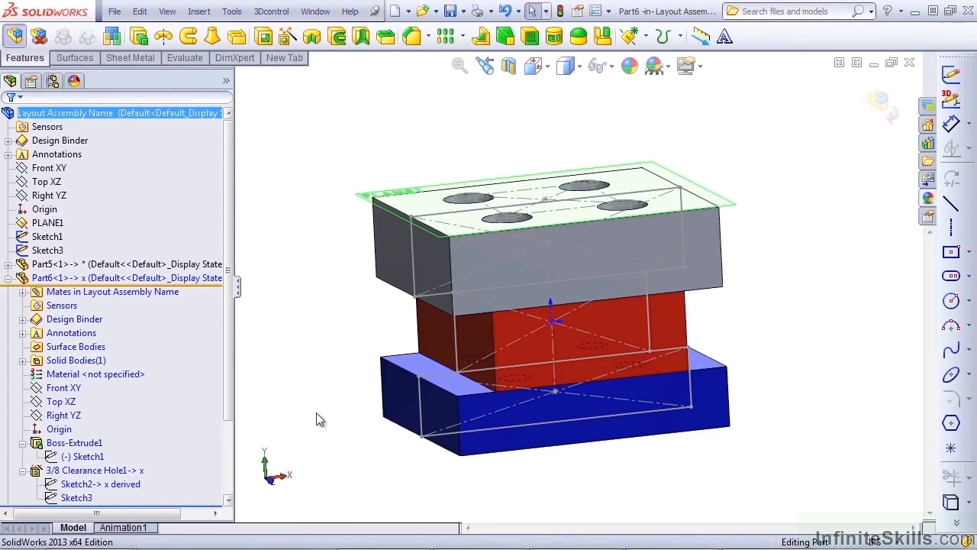
- Stop editing Part6 and open Part5 in its own part window
left_click(879, 105)
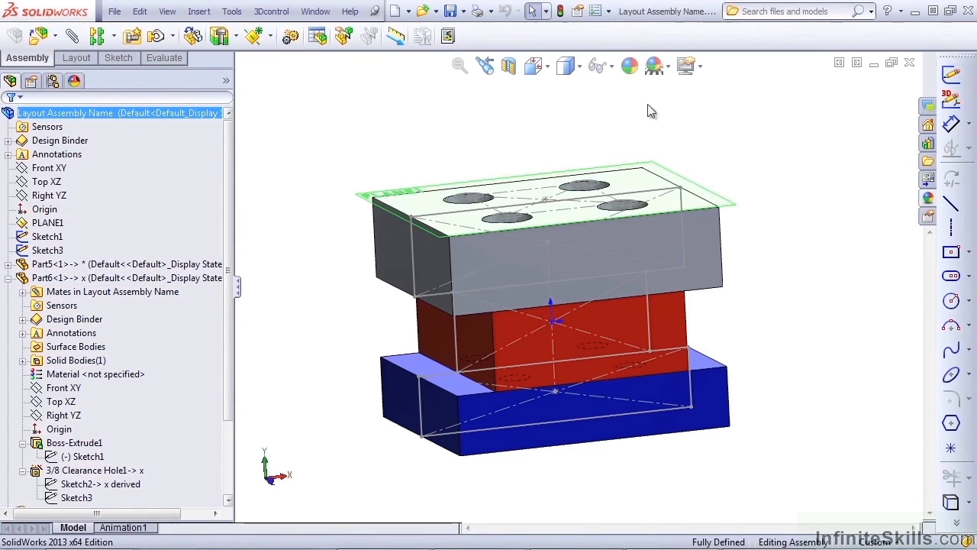
left_click(528, 265)
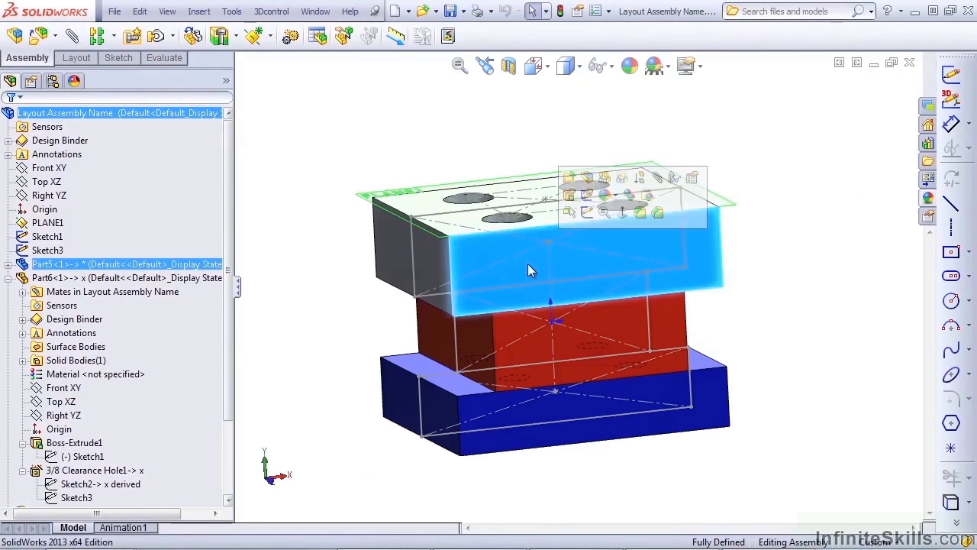
left_click(570, 178)
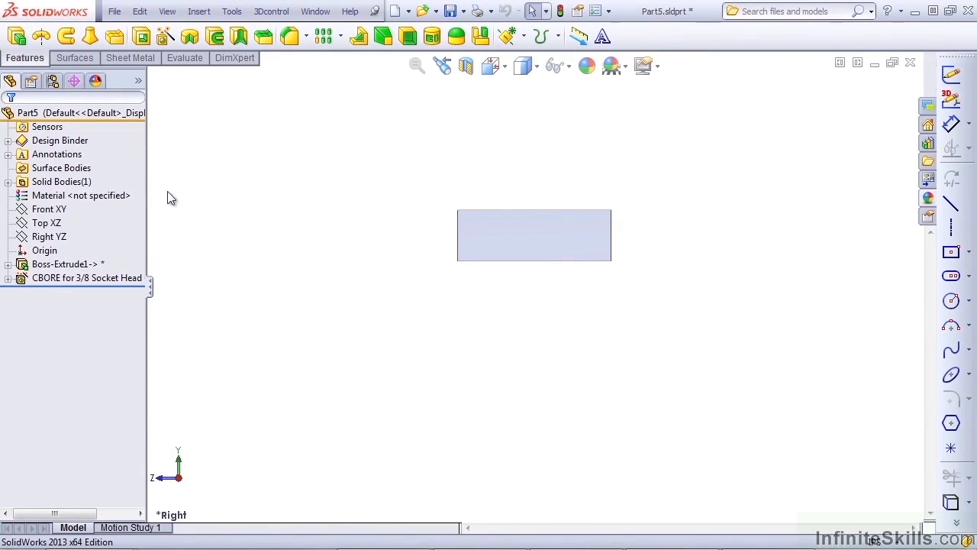
- Review Part5's FeatureManager tree, with Boss-Extrude1 flagged as having locked references
left_click(118, 113)
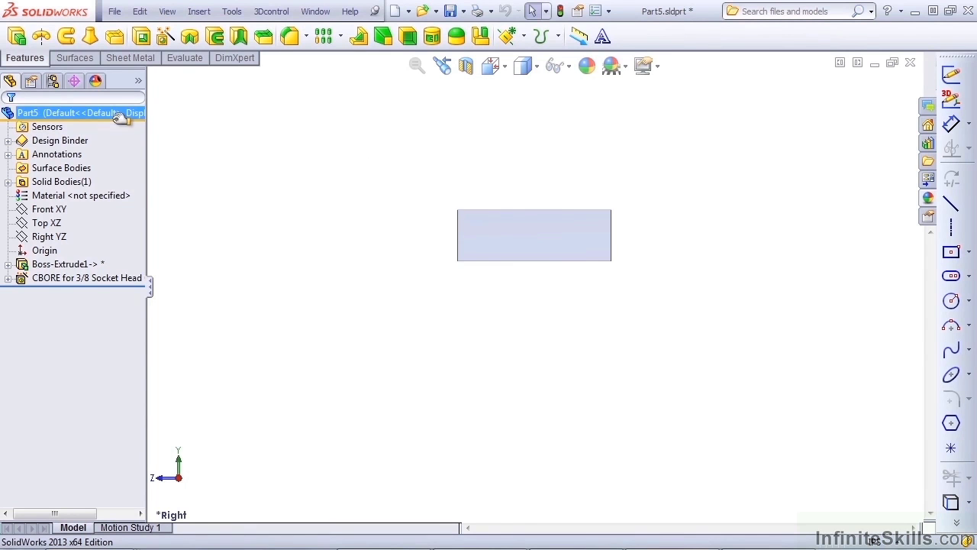
left_click_drag(120, 113, 77, 274)
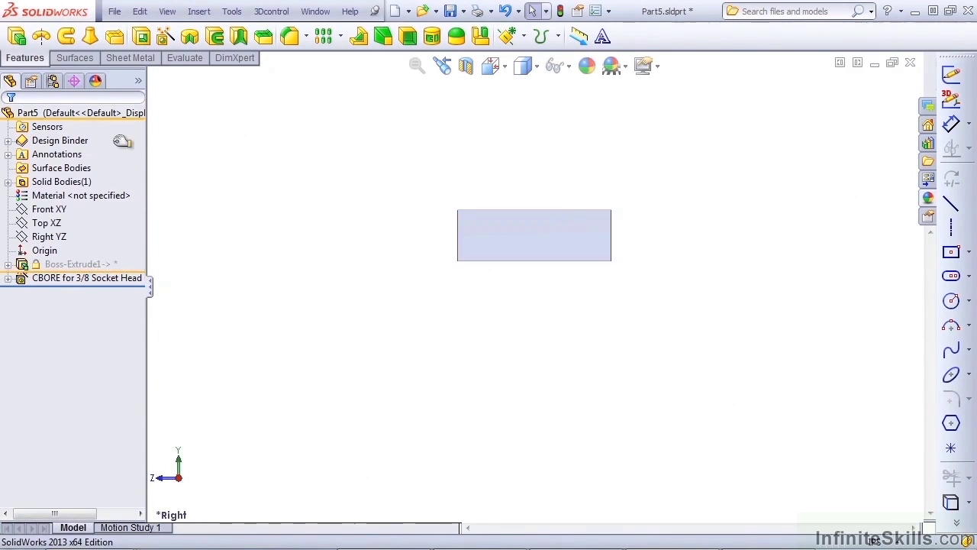
left_click(116, 197)
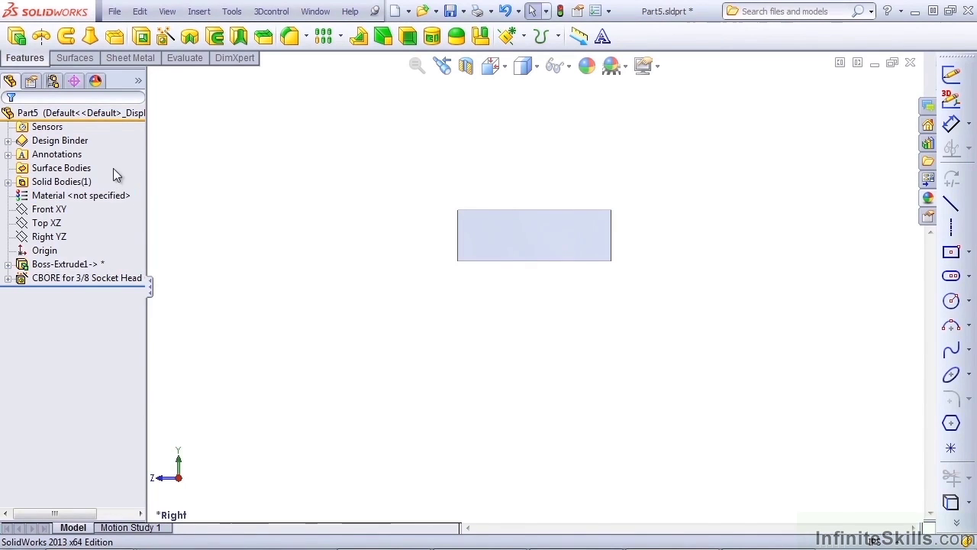
left_click(125, 114)
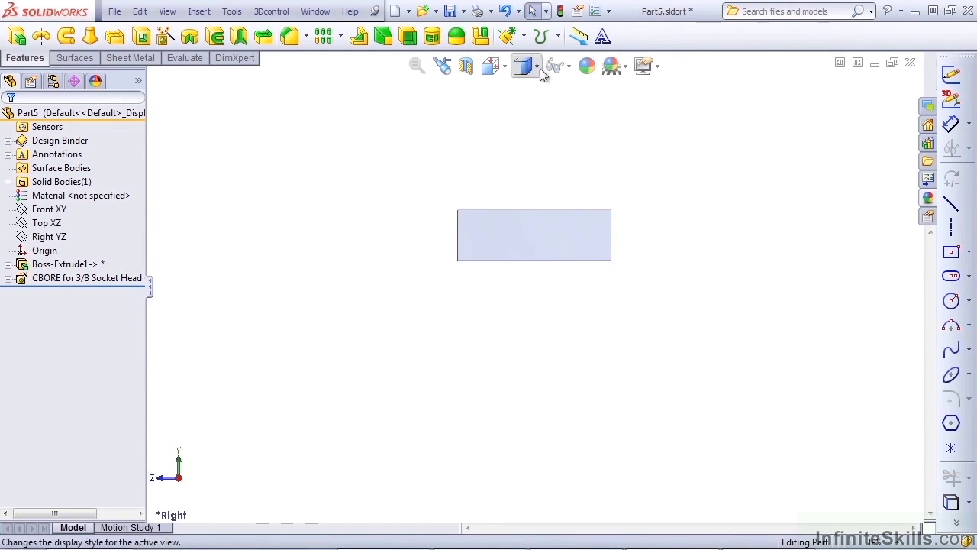
- Open System Options on the General page from the Options dropdown
left_click(609, 11)
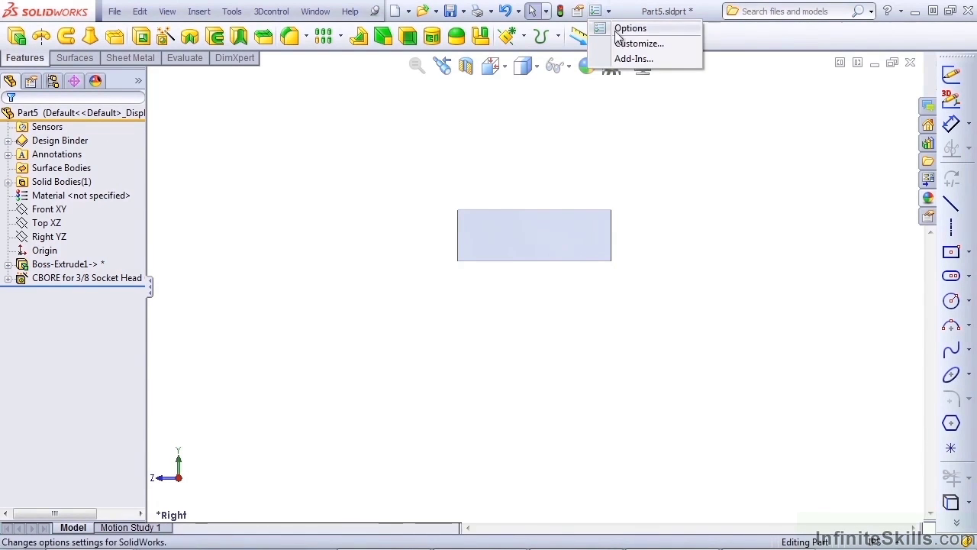
left_click(631, 28)
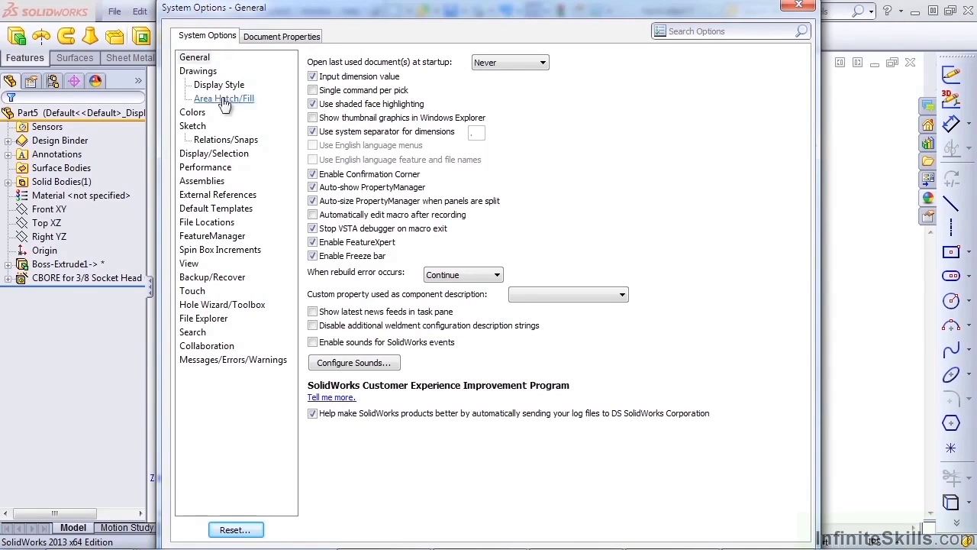